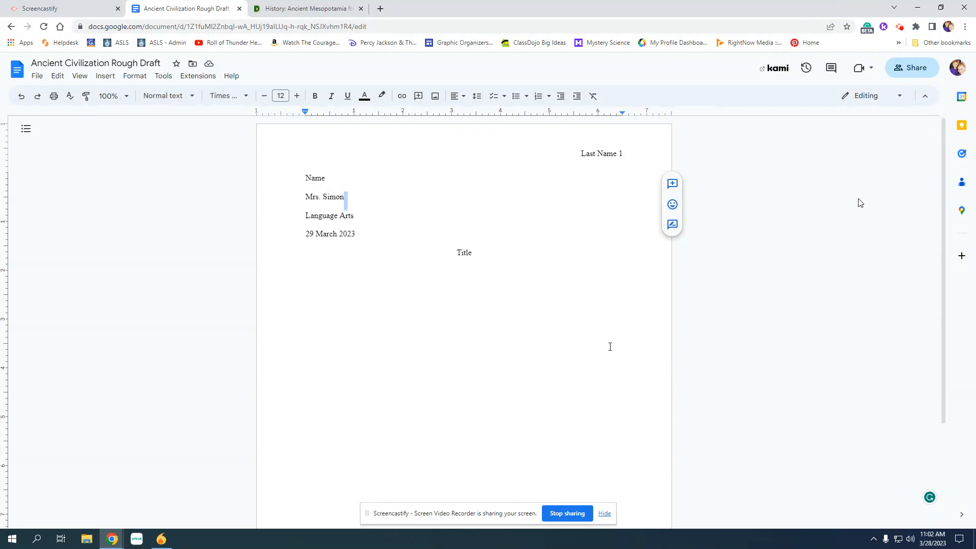
- Open the document's MLA (8th ed.) citations and start a source of type Book, accessed by Print
click(164, 77)
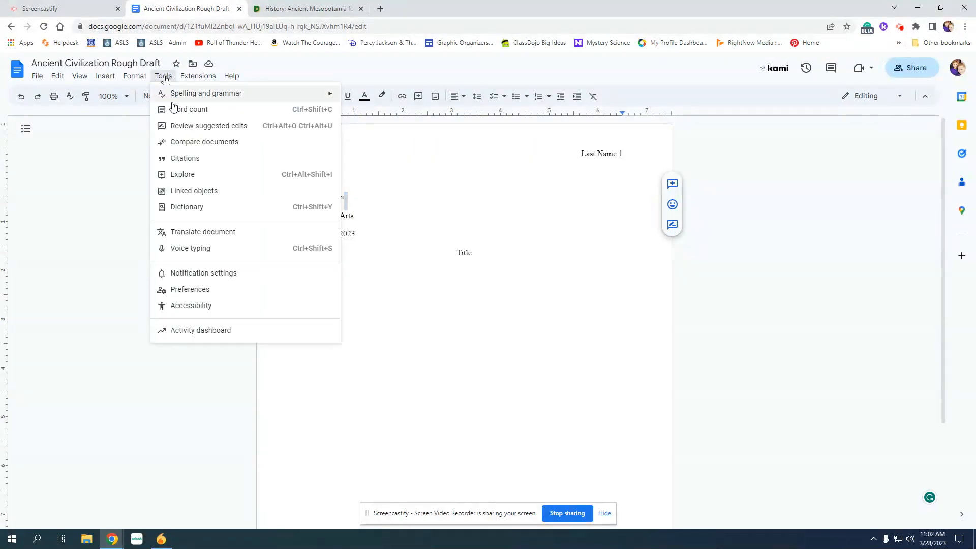
click(192, 158)
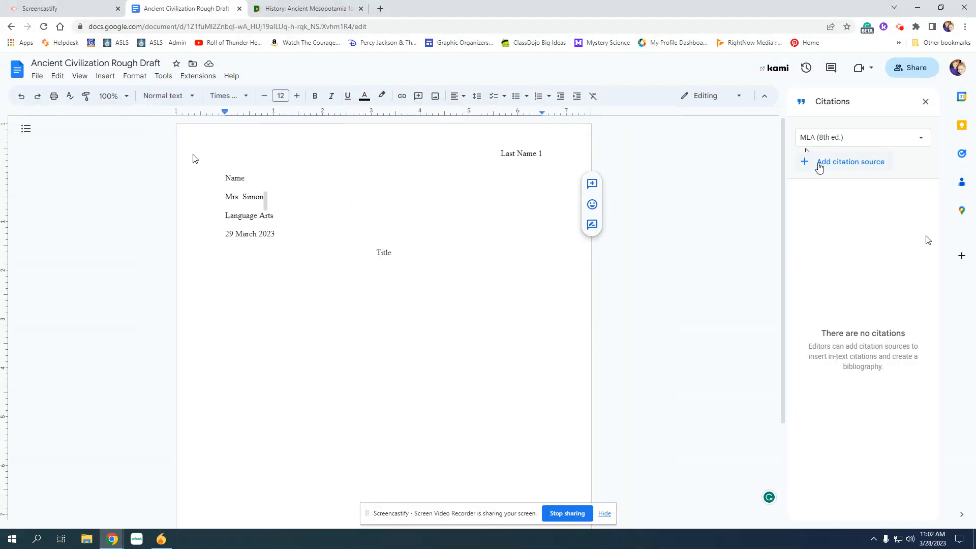
click(832, 168)
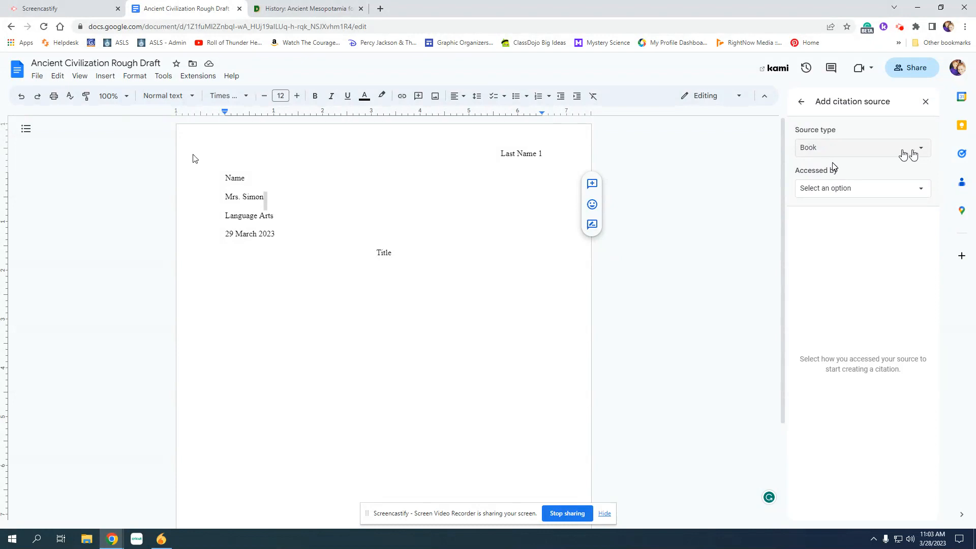
click(919, 151)
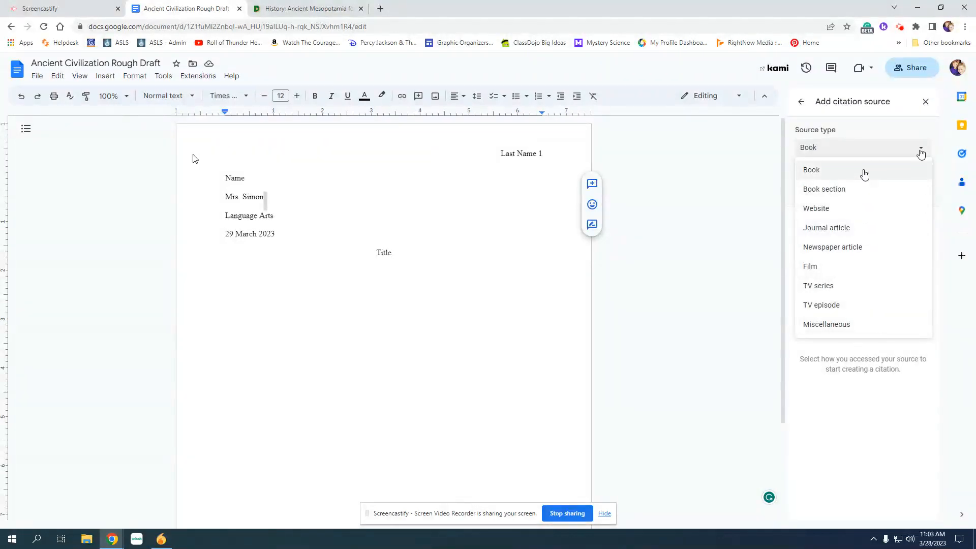
click(865, 171)
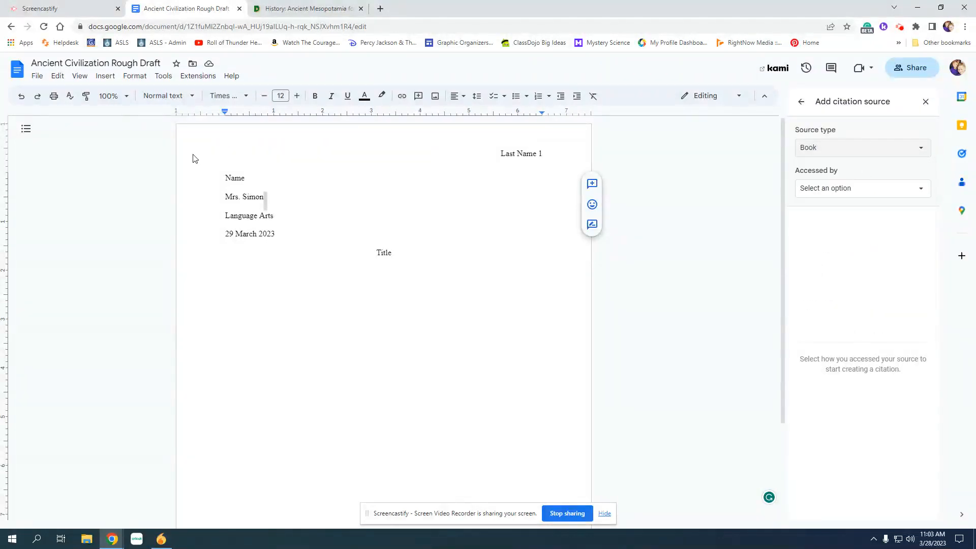
click(874, 189)
click(871, 211)
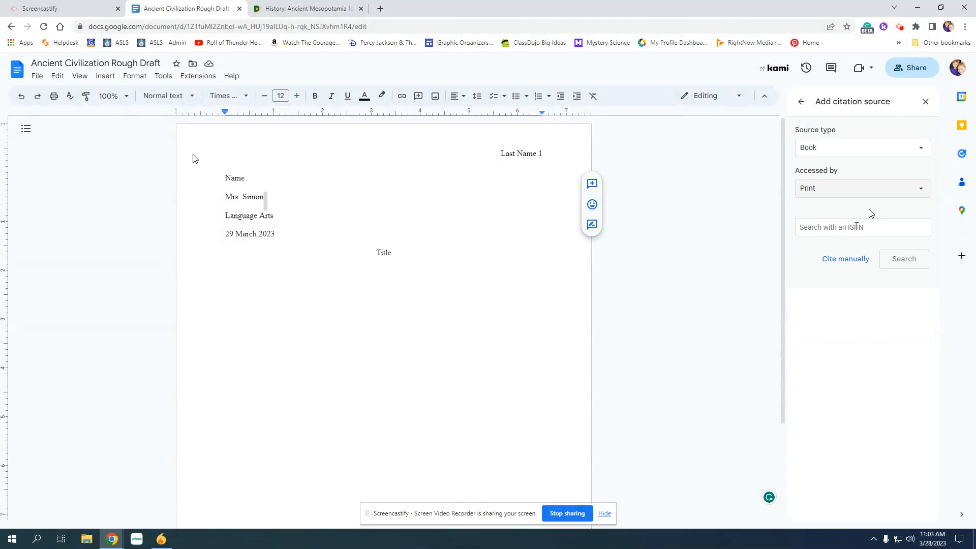
click(849, 228)
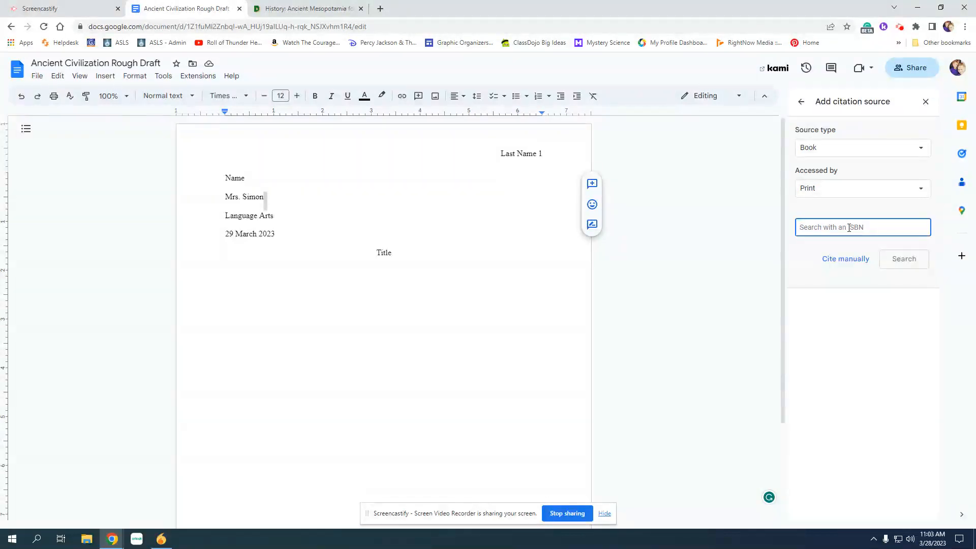
text(0)
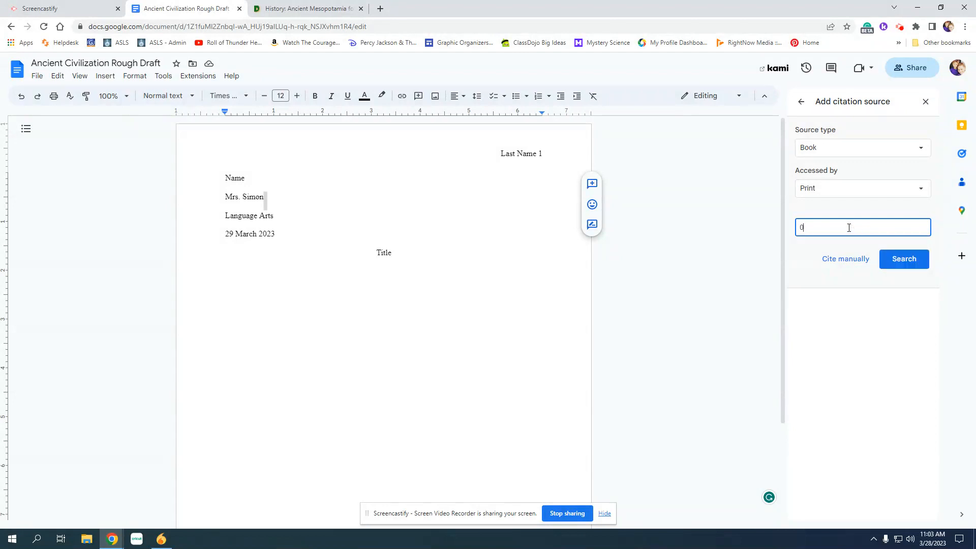
text(078688744)
click(904, 260)
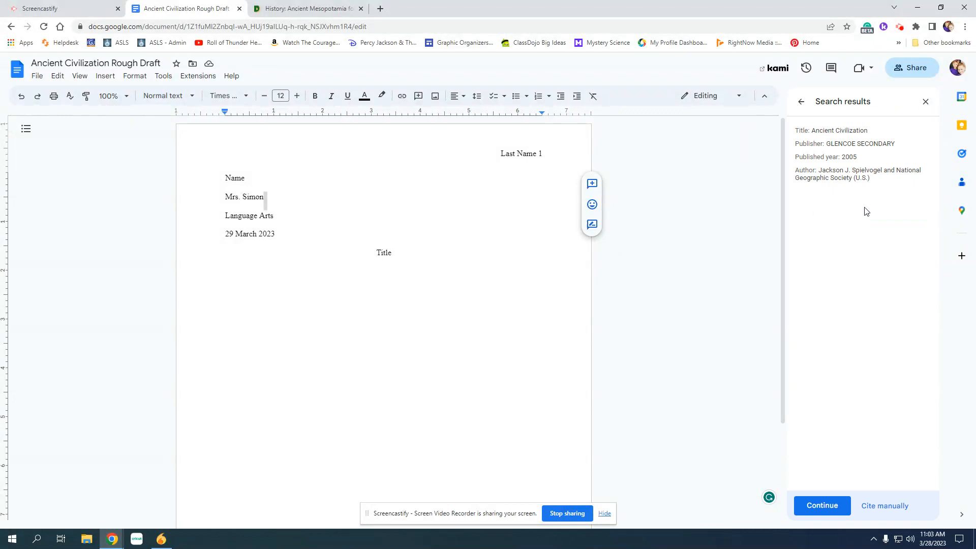
click(817, 506)
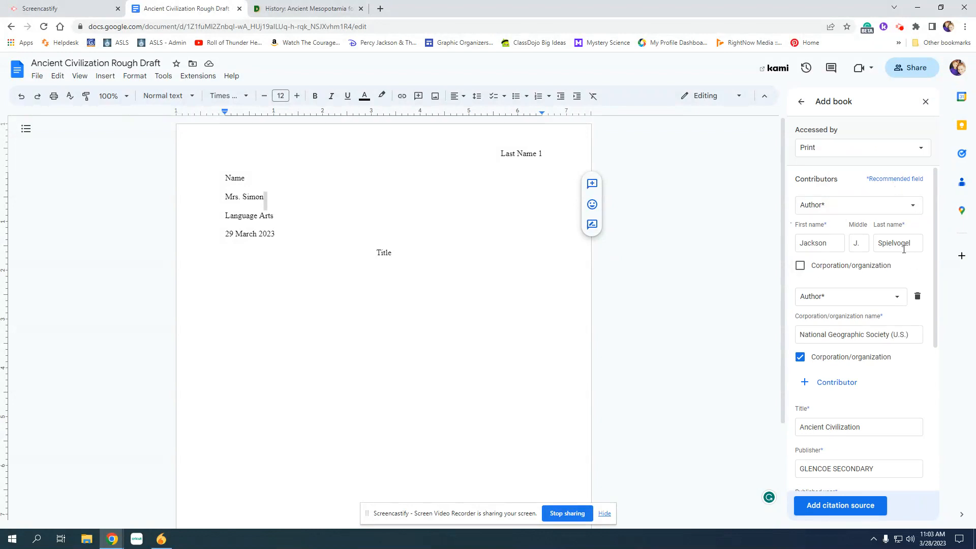
- Review the Ancient Civilization book's details and add it as a citation source
scroll(891, 261, down, 2)
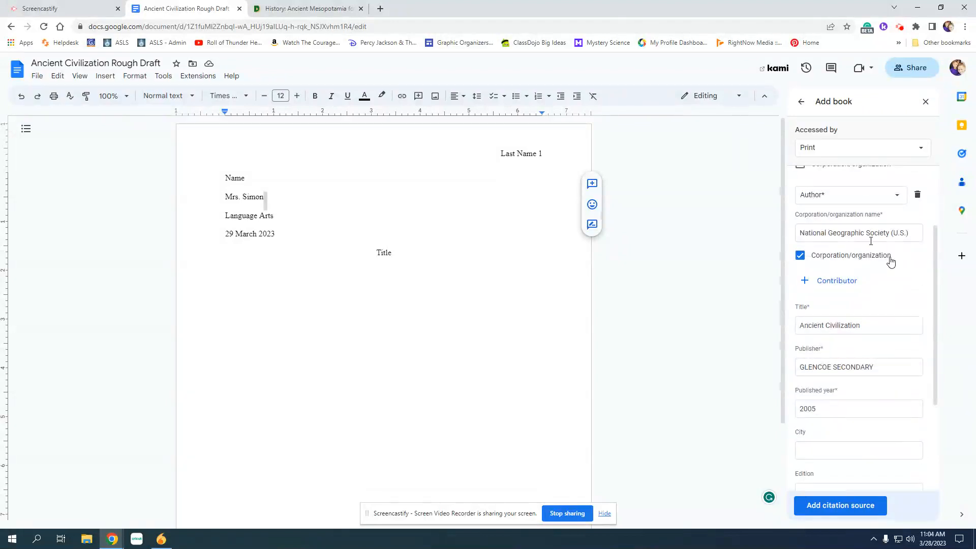
scroll(890, 262, down, 1)
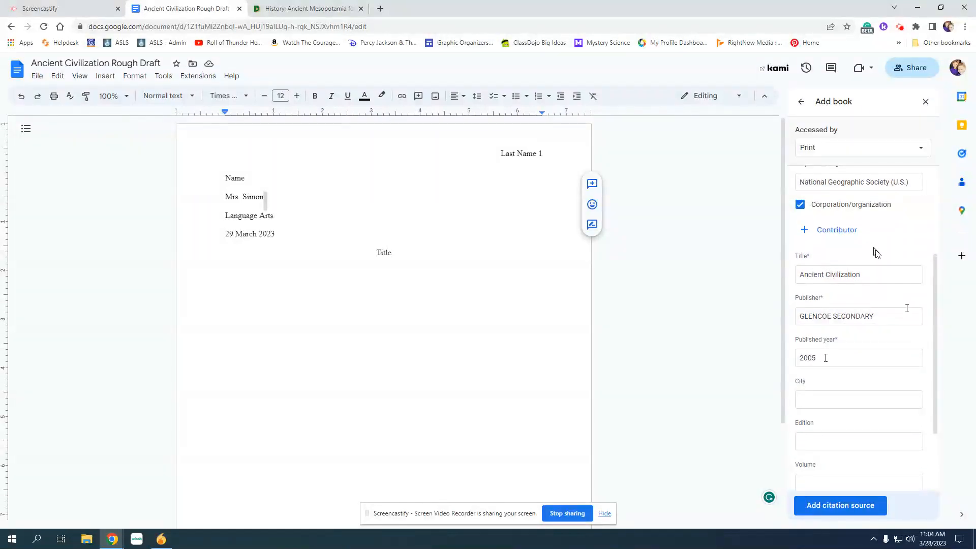
scroll(836, 351, down, 1)
scroll(835, 350, down, 2)
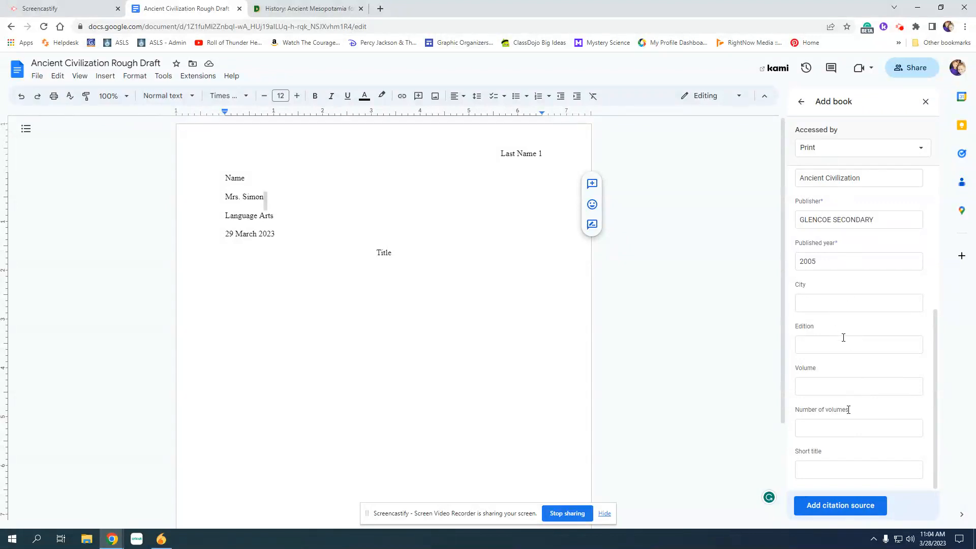
click(836, 509)
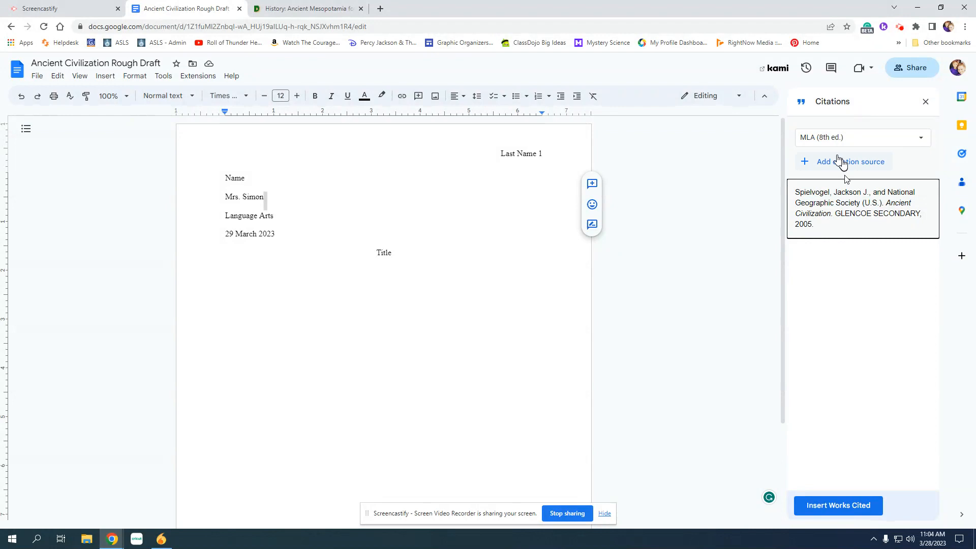
- Start another citation source with Website as the source type
click(840, 162)
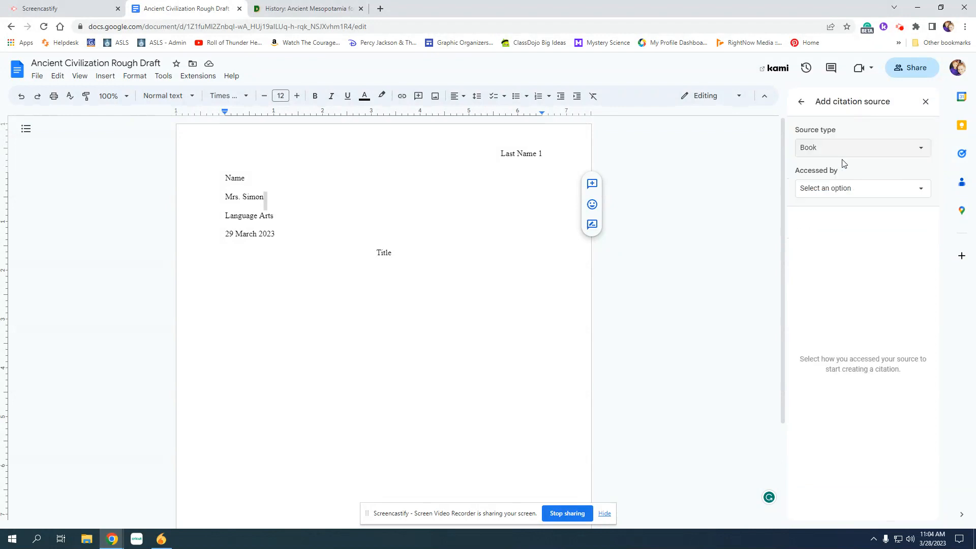
click(921, 152)
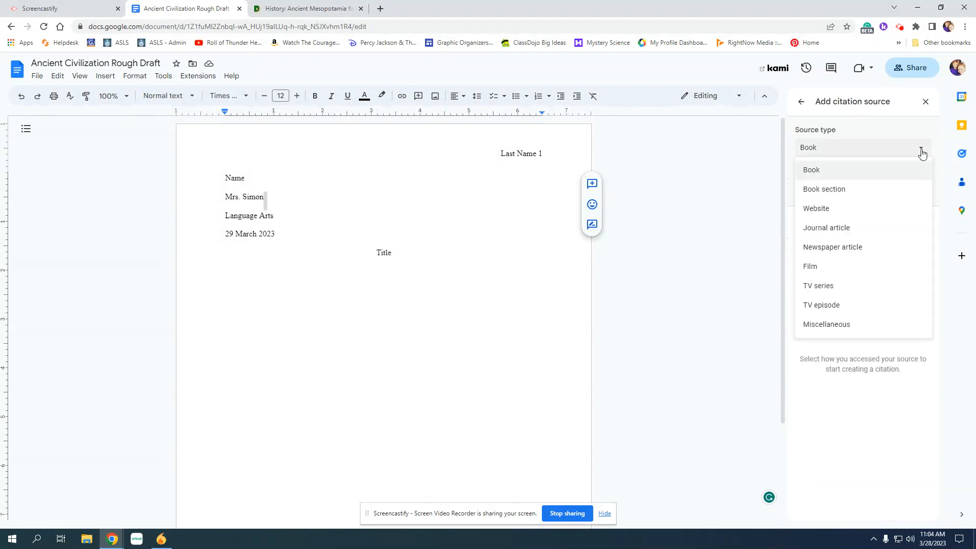
click(903, 208)
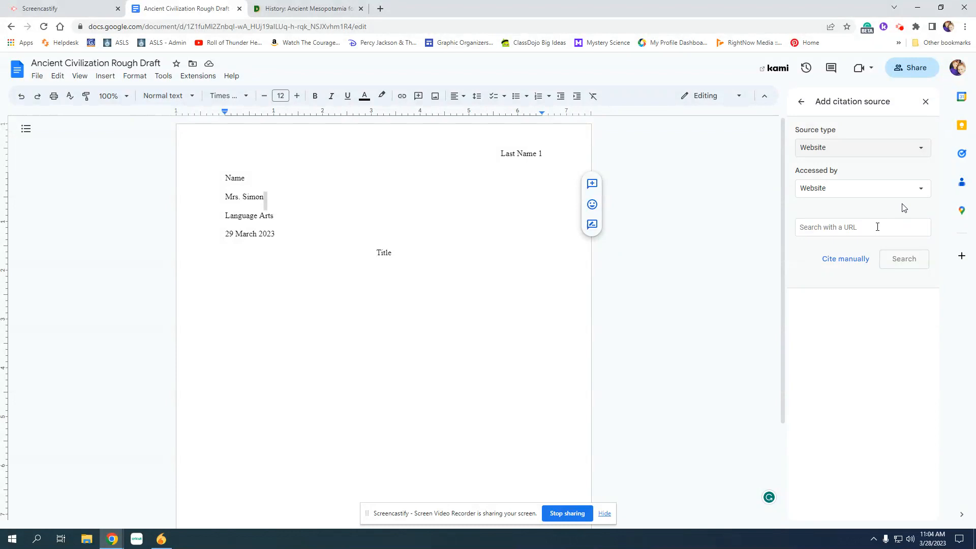
- Switch to the Ducksters site, open the Daily Life of Mesopotamia article and copy its web address
click(305, 9)
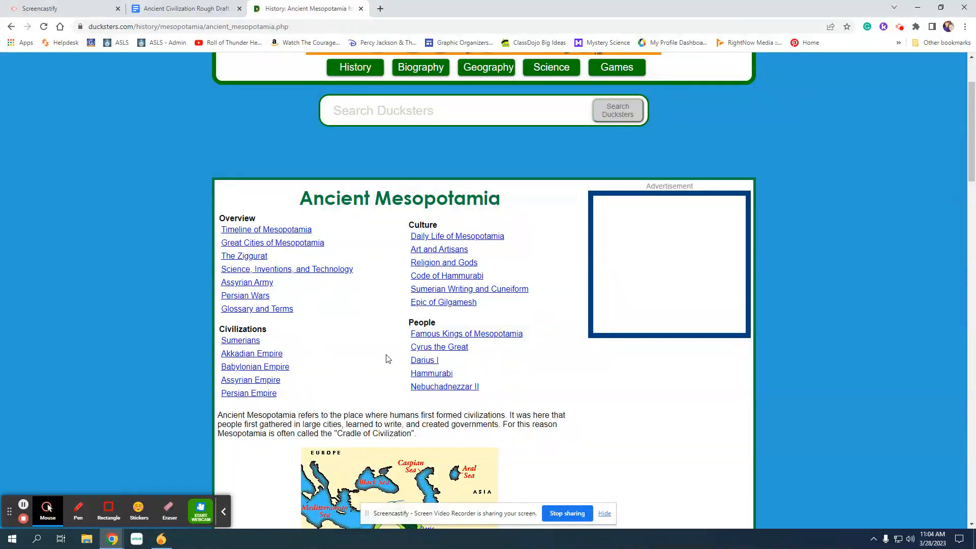
click(478, 239)
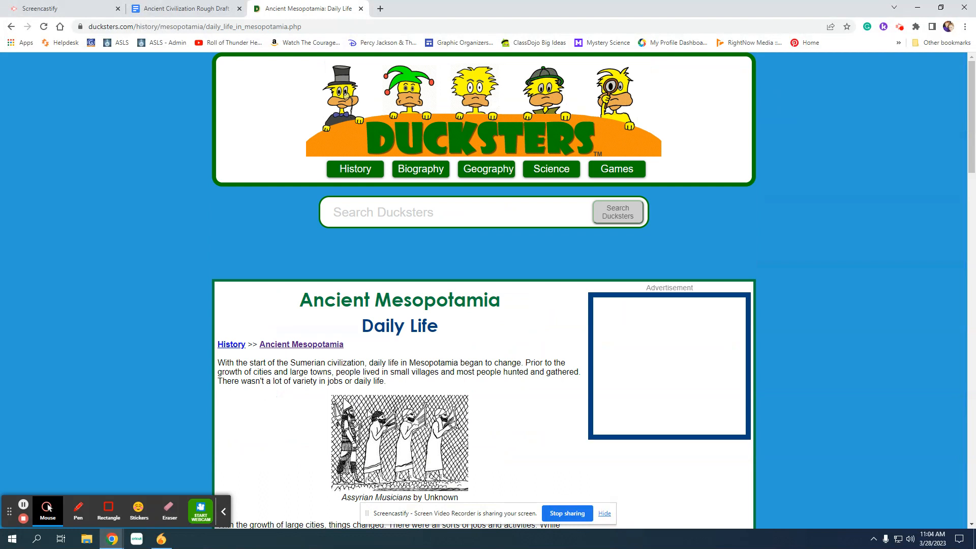
drag(325, 28, 86, 31)
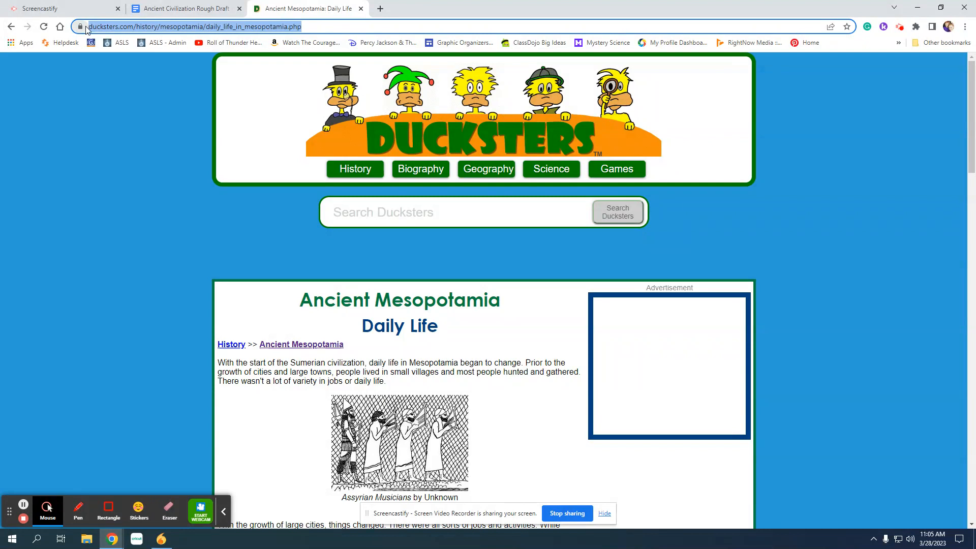
- Back in the Google Docs draft, search for the website source with the copied Ducksters URL and continue with the result
click(192, 6)
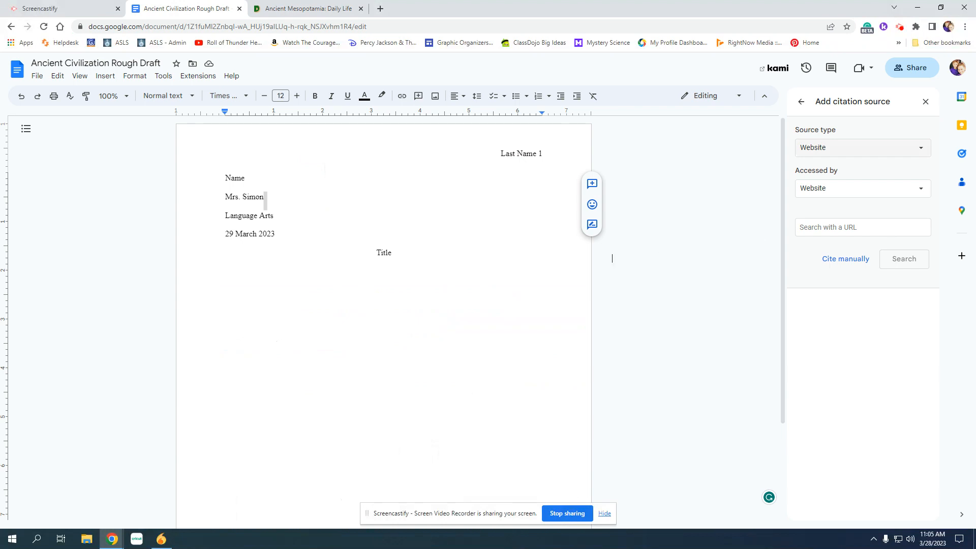
click(812, 227)
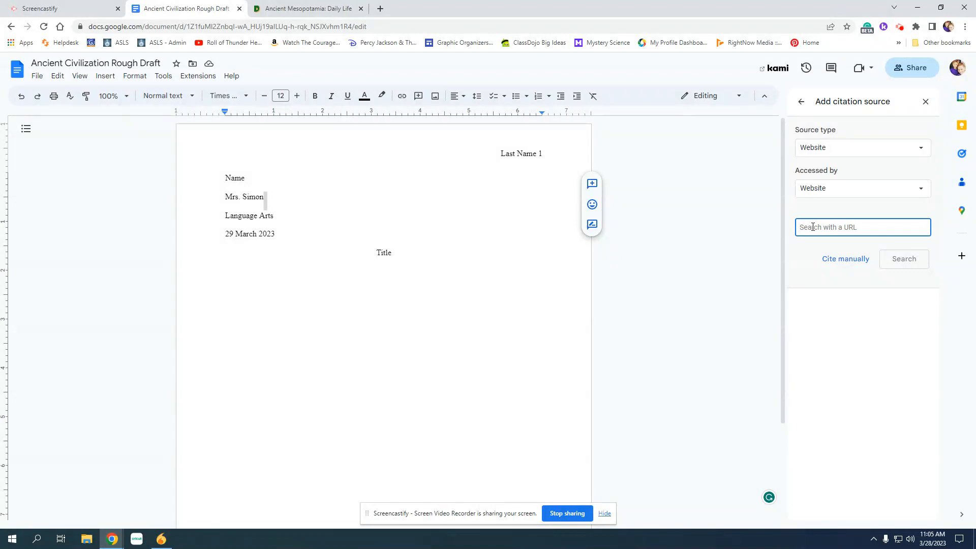
text(https://www.ducksters.com/history/mesopotamia/daily_life.php)
click(901, 258)
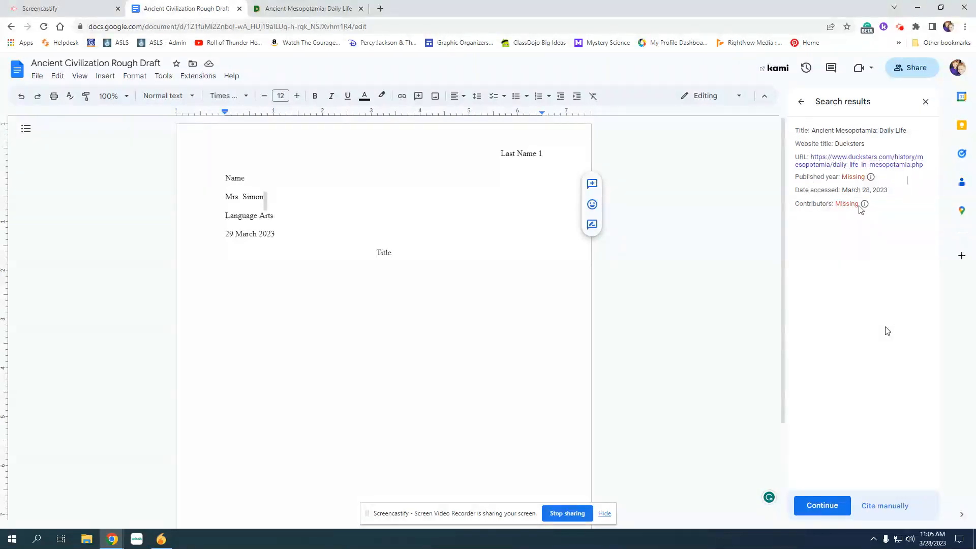
click(823, 506)
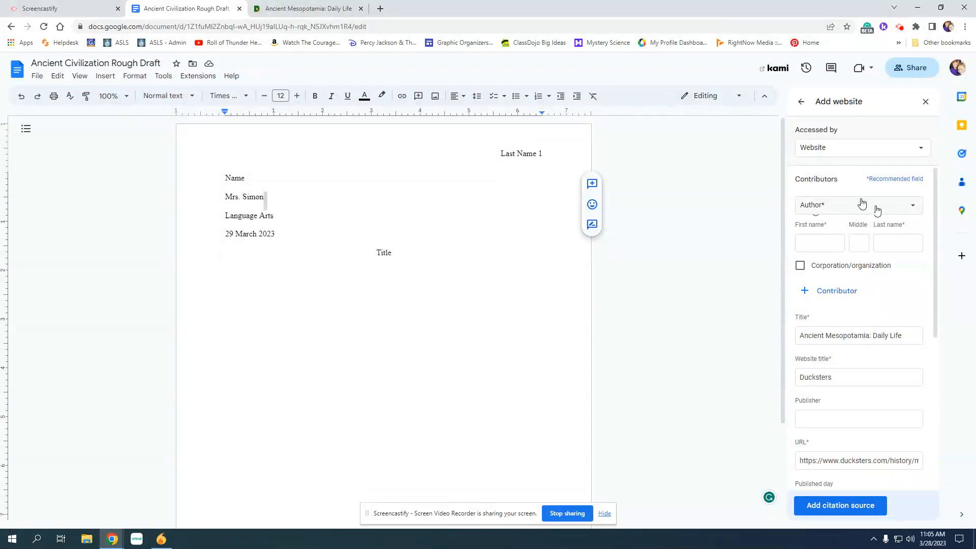
- Return to the Ducksters Daily Life article and open its Cite this Page link to view the MLA citation example
click(315, 8)
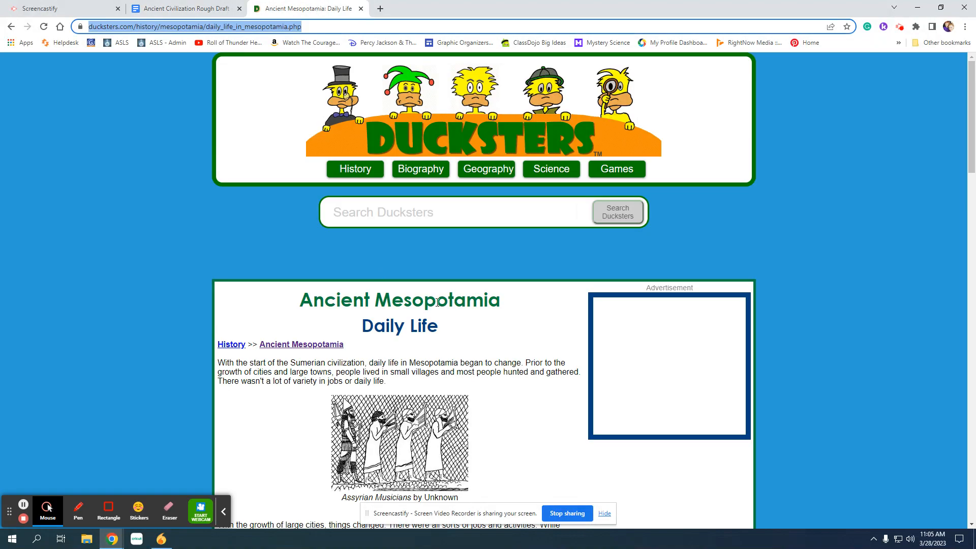
scroll(347, 326, down, 1)
scroll(347, 325, down, 10)
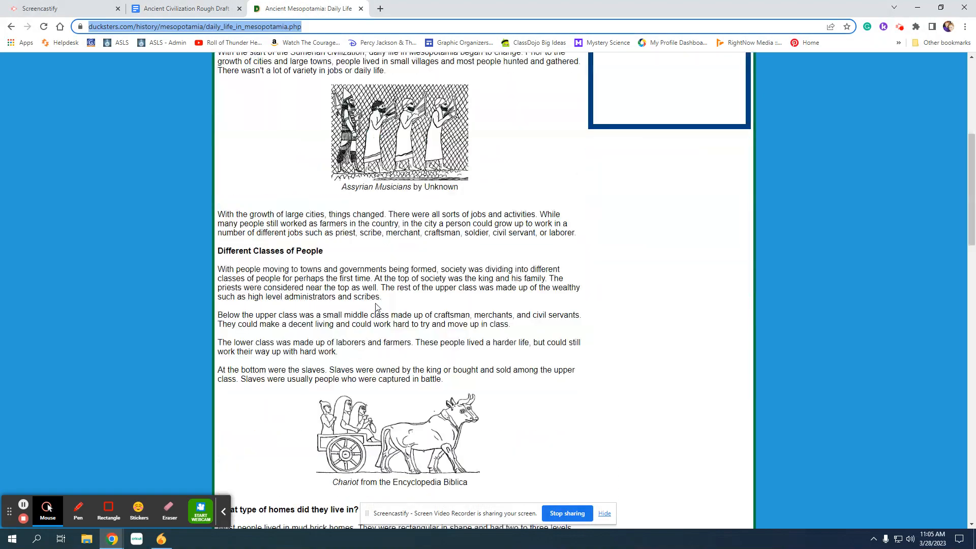
scroll(377, 307, down, 8)
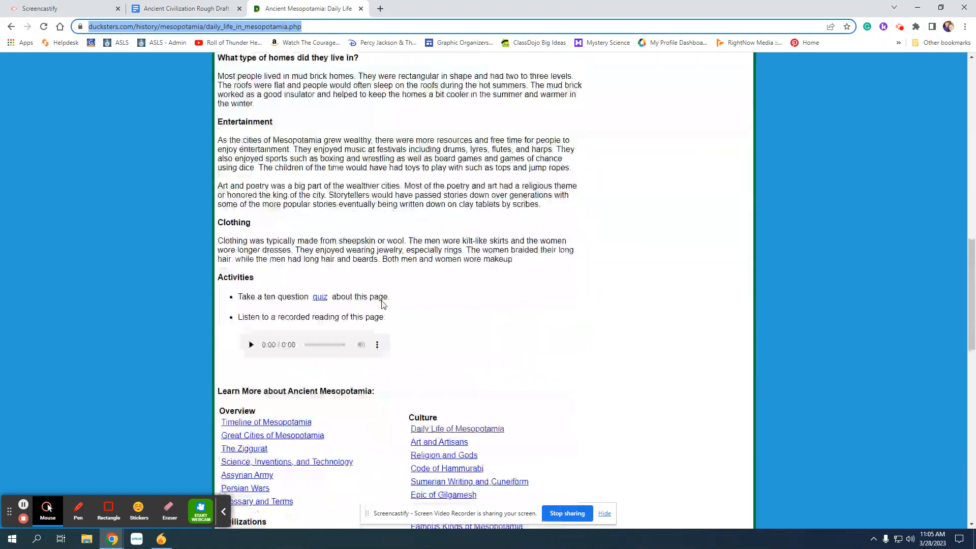
scroll(439, 305, down, 9)
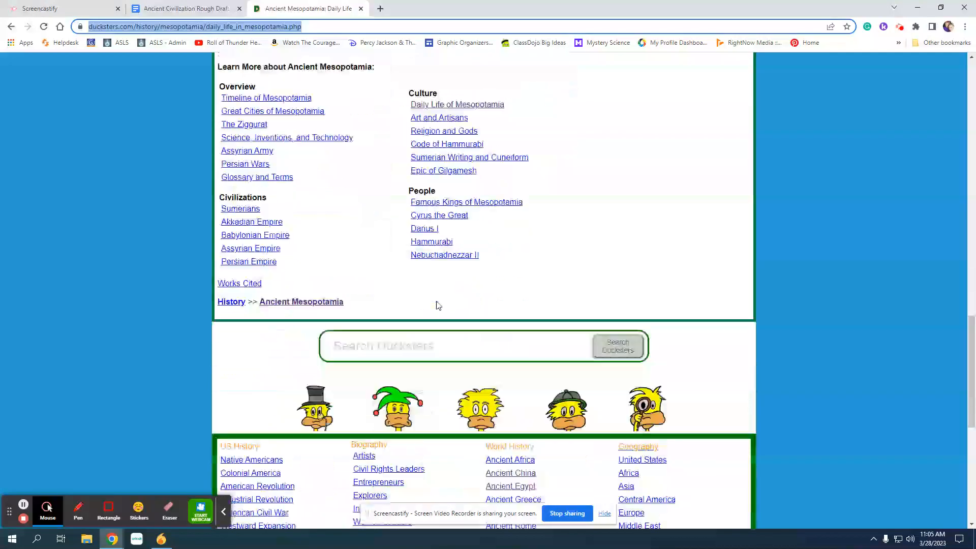
scroll(437, 305, down, 3)
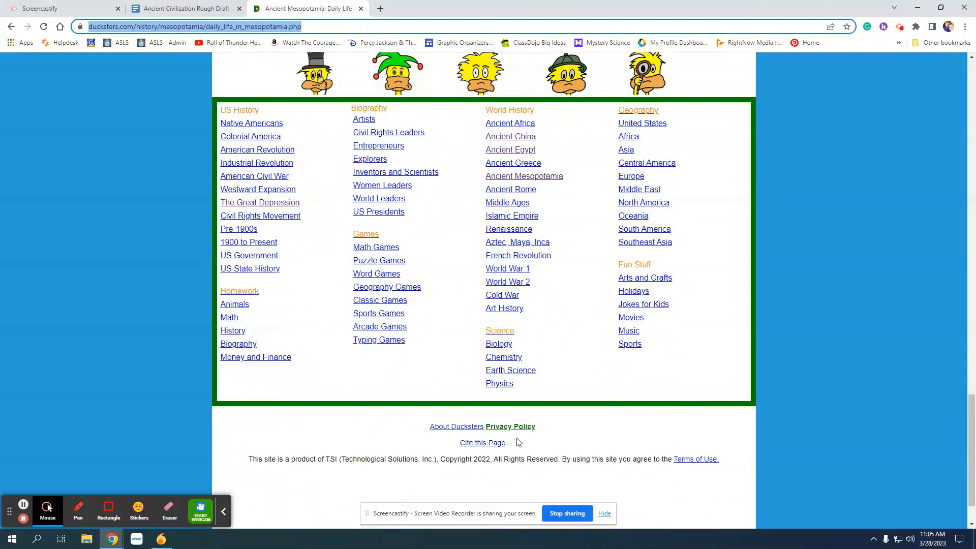
click(482, 446)
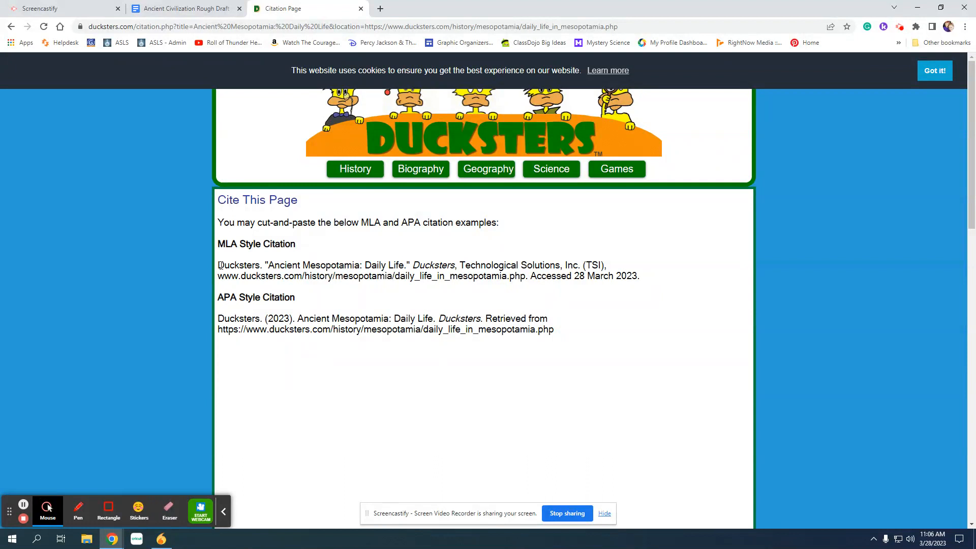
- In the Google Docs website citation, mark the author as a corporation/organization and enter Ducksters as its name
click(197, 10)
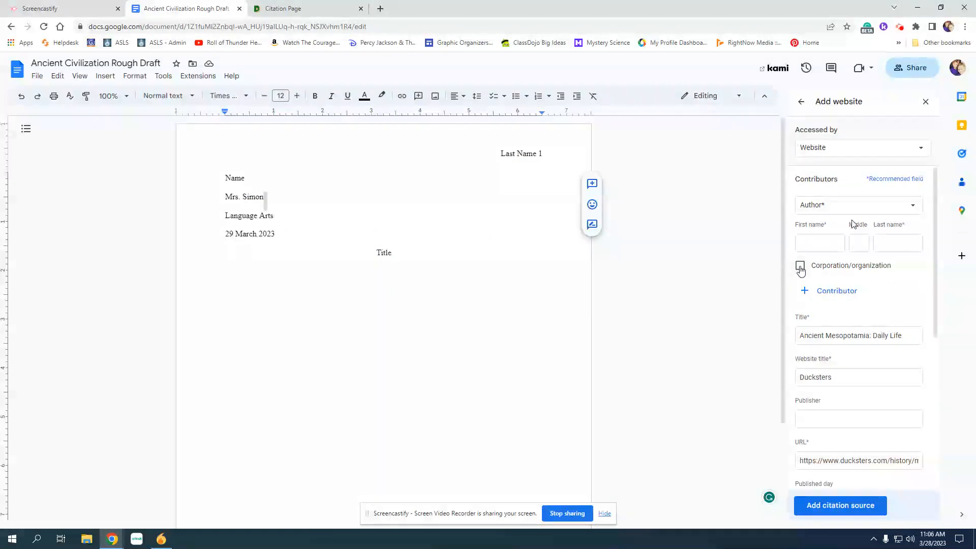
click(801, 267)
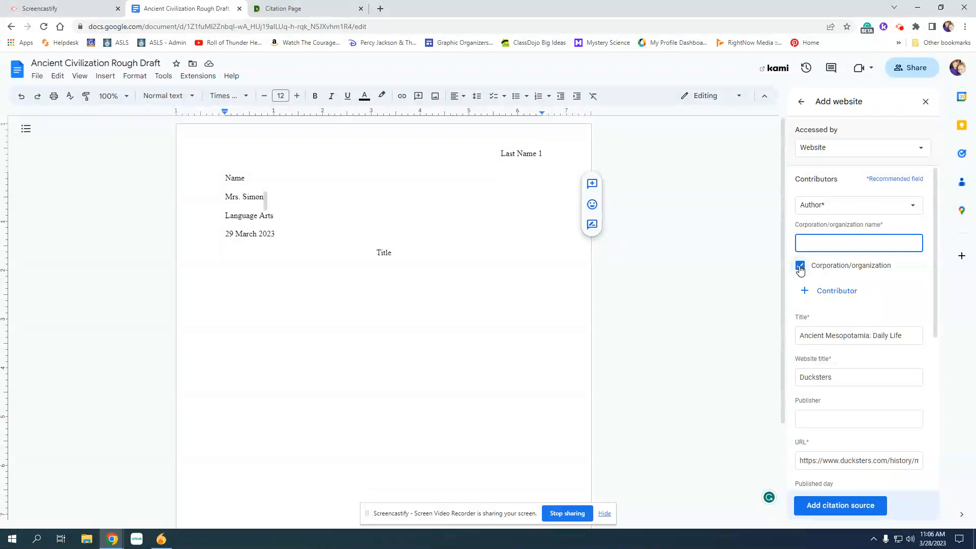
text(Ducksters)
- Check the date in the Ducksters citation example, and set the website citation's published year to 2023 in the Google Docs draft
scroll(874, 310, down, 2)
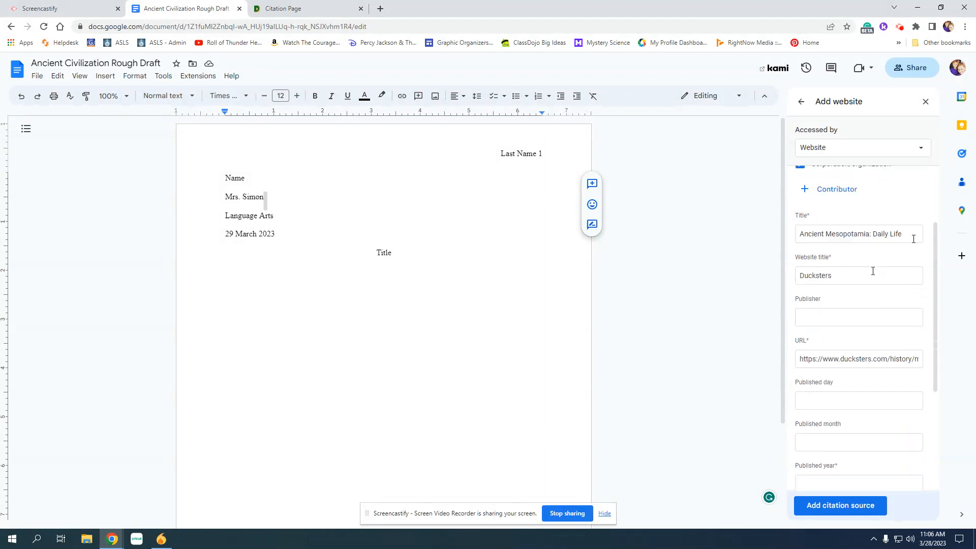
scroll(849, 315, down, 2)
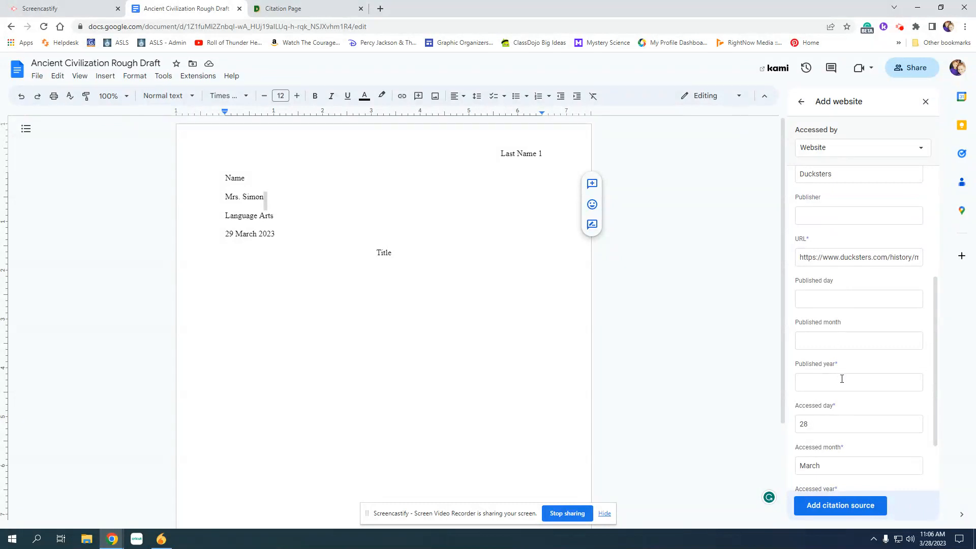
click(305, 8)
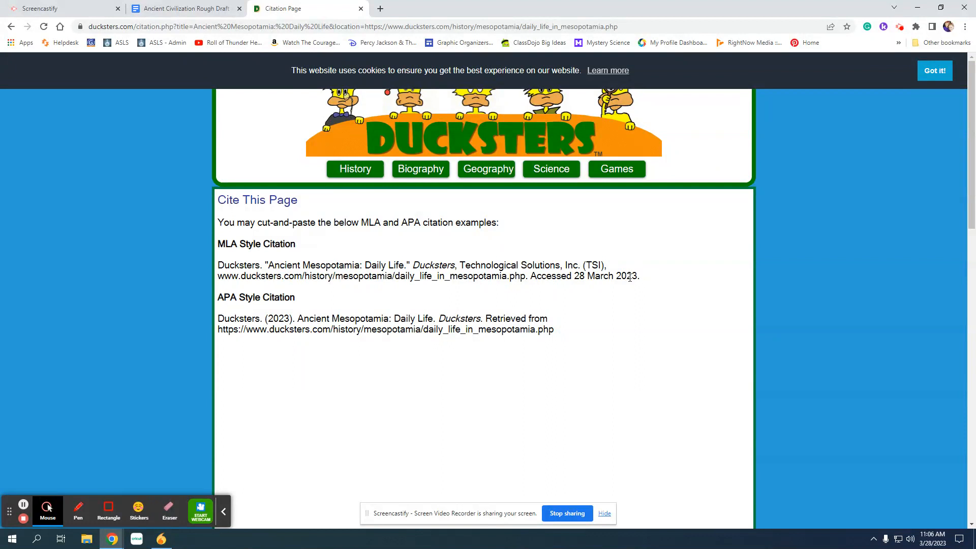
click(188, 9)
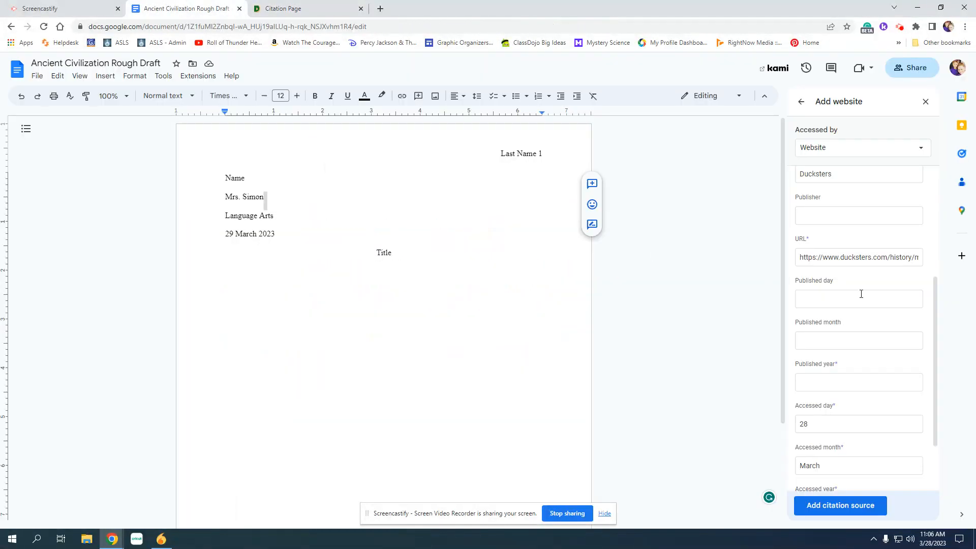
click(820, 381)
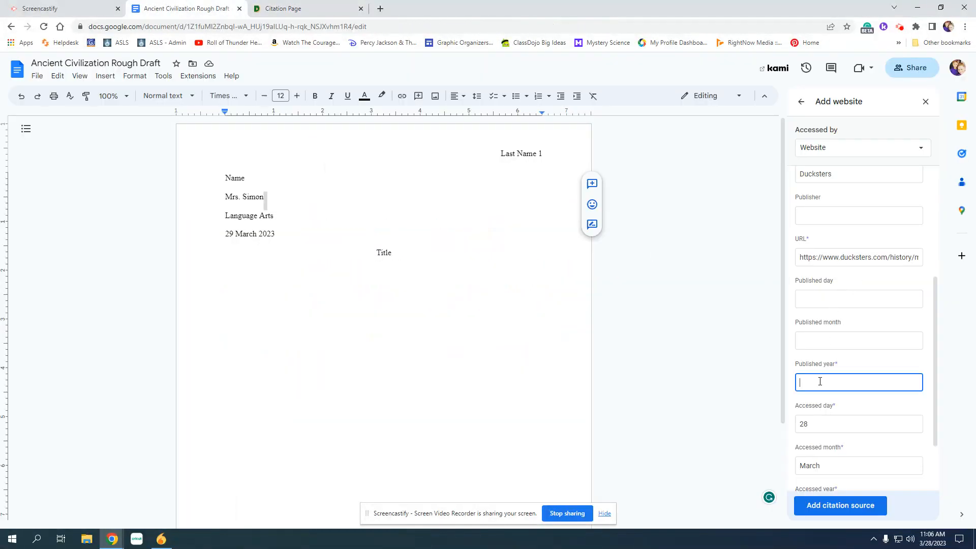
text(2023)
- Copy "Technological Solutions, Inc. (TSI)" from the Ducksters MLA example and paste it as the publisher in the Google Docs website citation
click(301, 9)
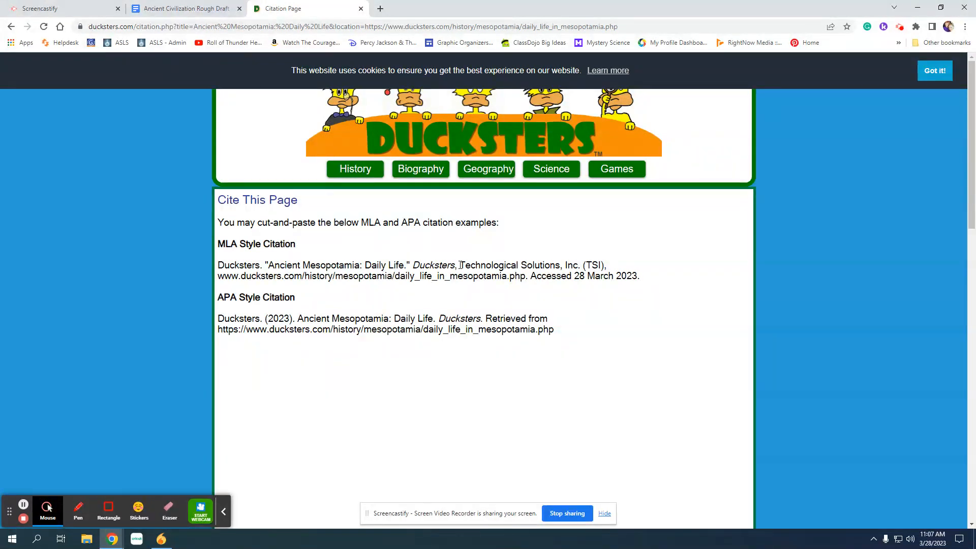
drag(460, 265, 605, 268)
key(ctrl+c)
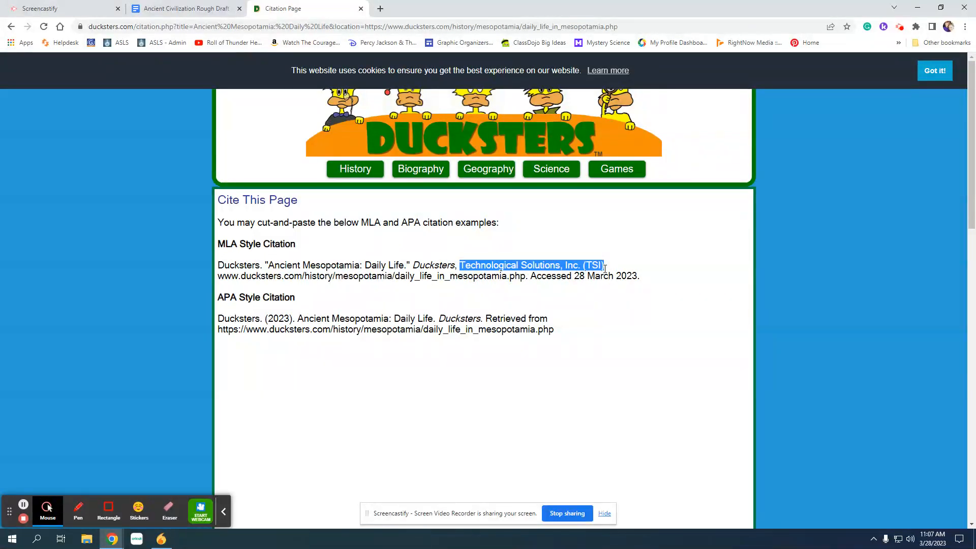
click(158, 8)
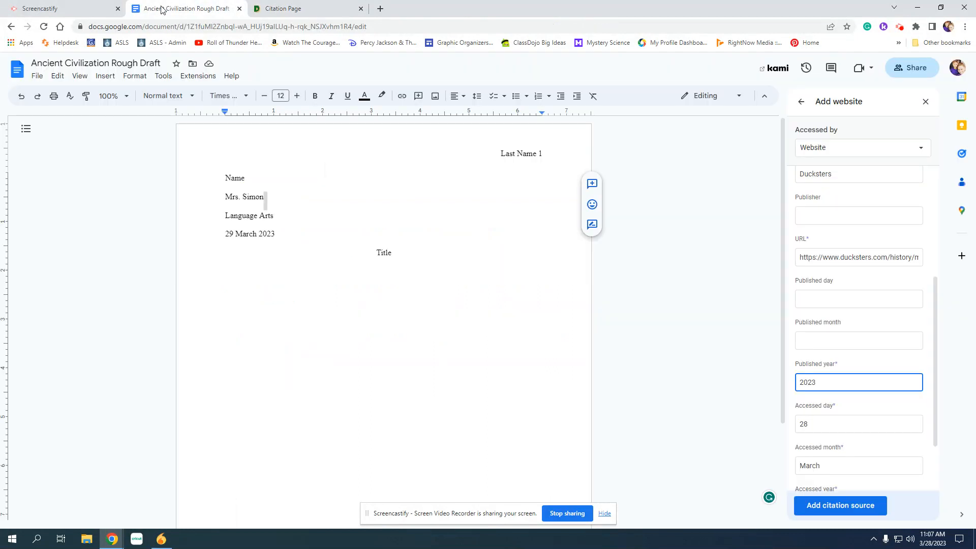
click(802, 215)
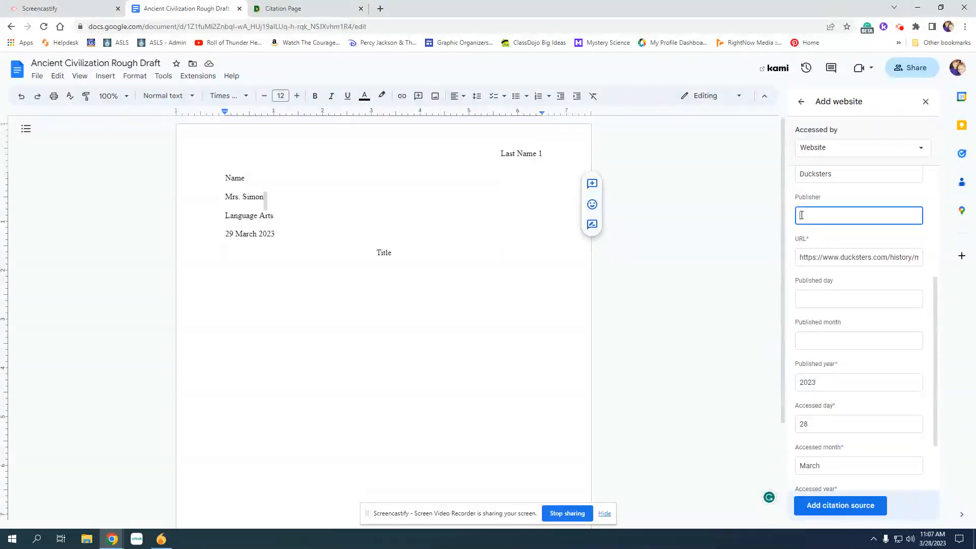
key(ctrl+v)
- Check the publisher against the Ducksters MLA example, and add the completed website citation source in the Google Docs draft
click(320, 7)
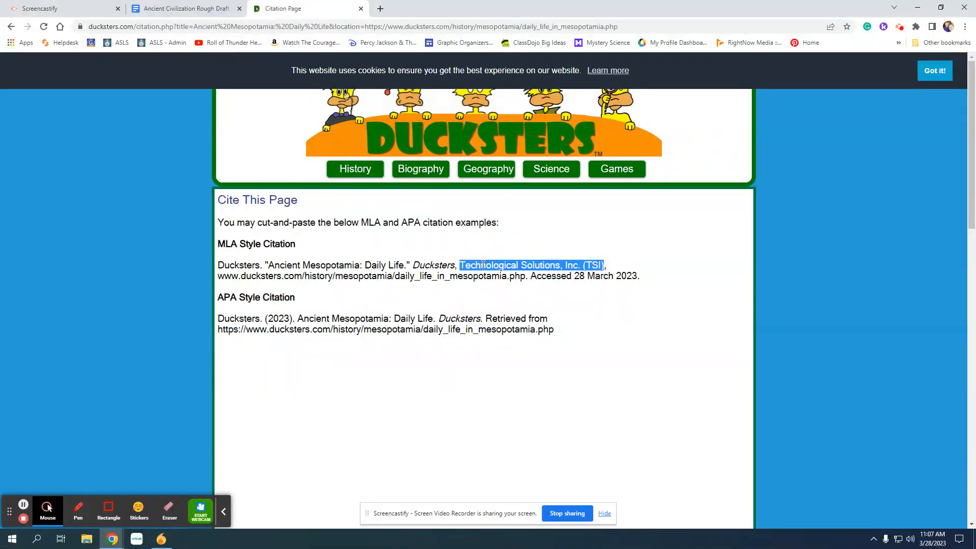
click(203, 9)
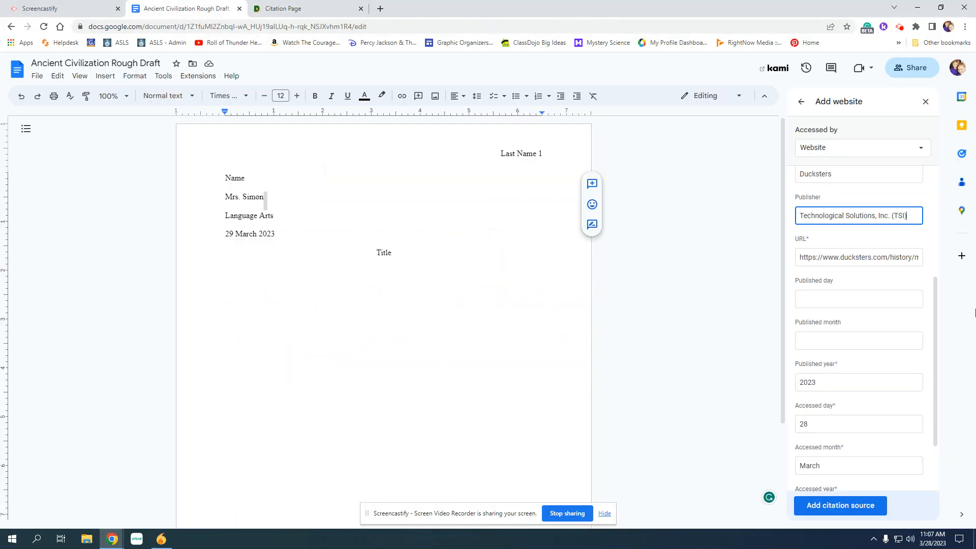
click(866, 507)
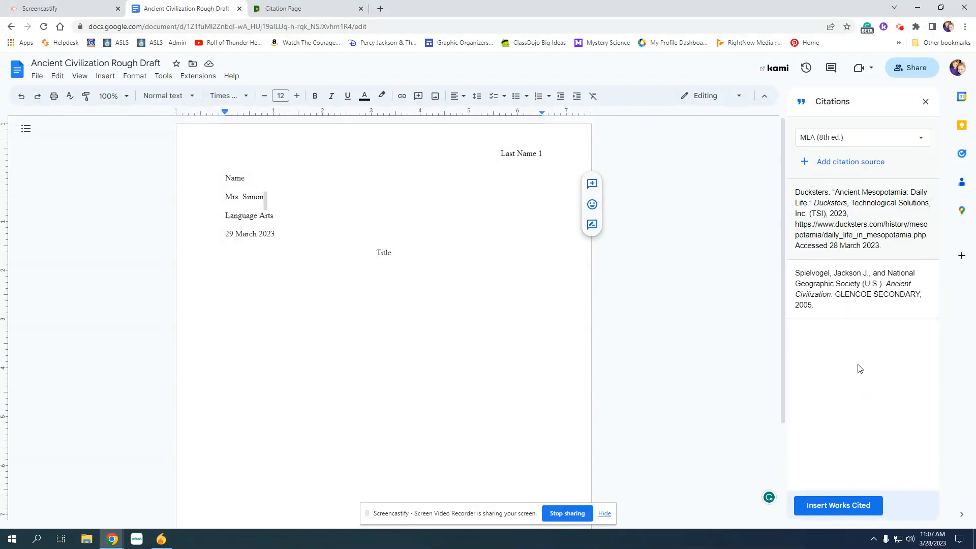
- Locate the Citations command among the document's tools
click(157, 76)
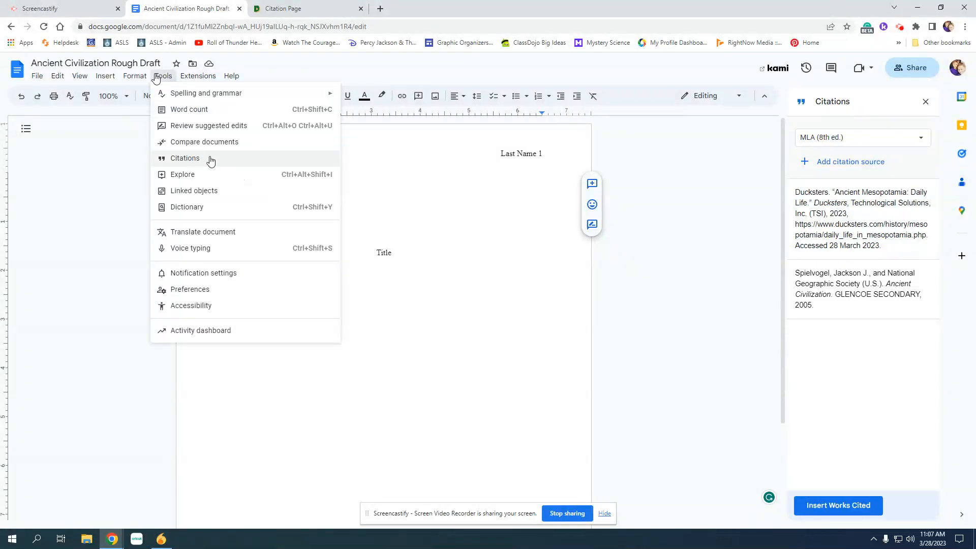